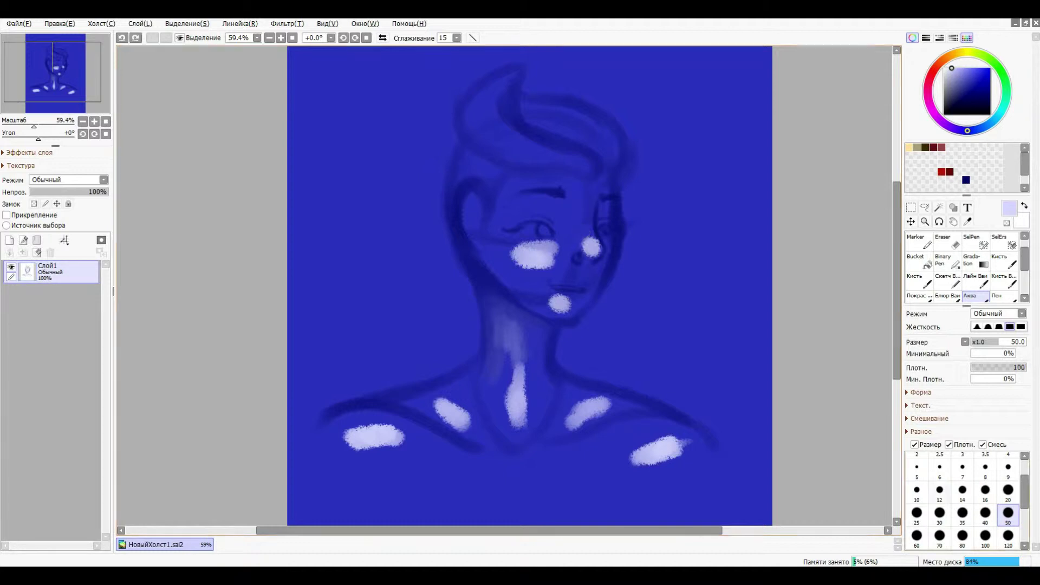
# Step: Paint pale lavender highlight patches along the nose bridge, on the ear and along the jaw with a size 35 brush
pyautogui.moveTo(588, 199); pyautogui.dragTo(593, 251)
pyautogui.hotkey('ctrl', 'z')
pyautogui.hotkey('ctrl', 'z')
pyautogui.hotkey('ctrl', 'y')
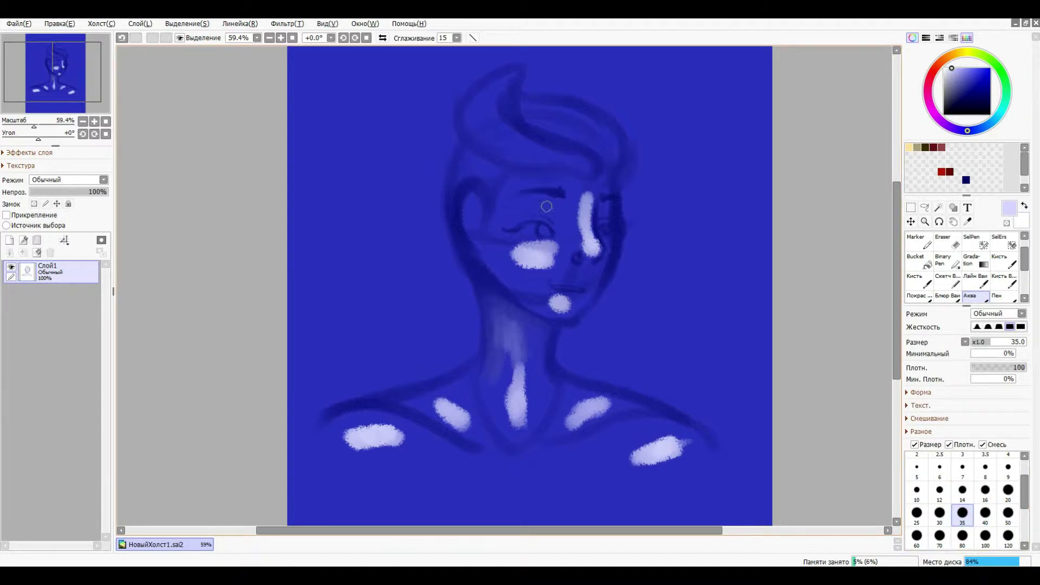
pyautogui.moveTo(474, 219); pyautogui.dragTo(474, 232)
pyautogui.moveTo(519, 285)
pyautogui.mouseDown()
pyautogui.moveTo(499, 257)
pyautogui.moveTo(539, 268)
pyautogui.mouseUp()
# Step: Paint thin pale highlights on both upper eyelids with a size 7 brush
pyautogui.scroll(8, 613, 184)
pyautogui.click(962, 470)
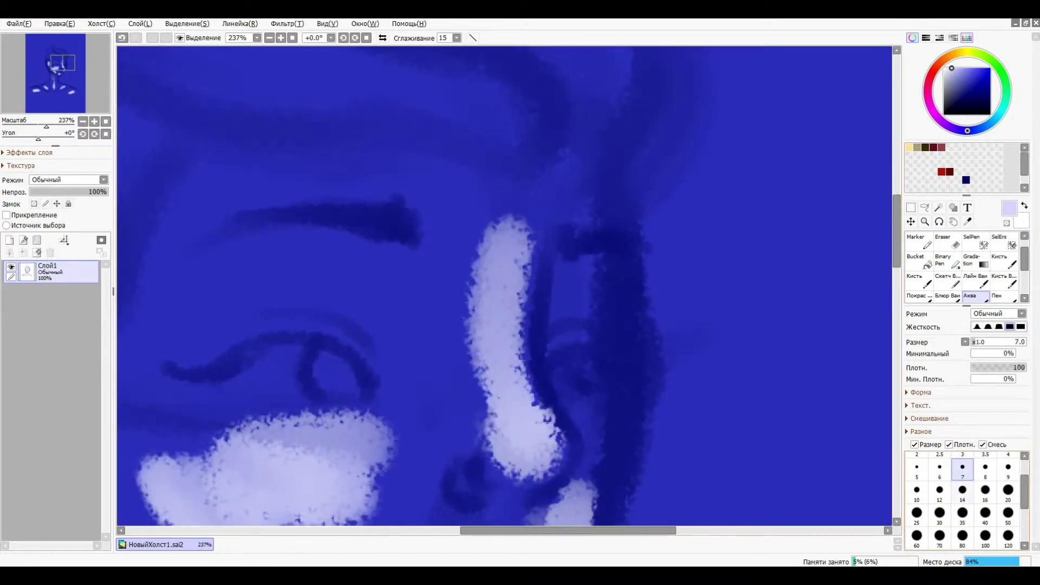
pyautogui.moveTo(290, 323); pyautogui.dragTo(351, 346)
pyautogui.hotkey('ctrl', 'z')
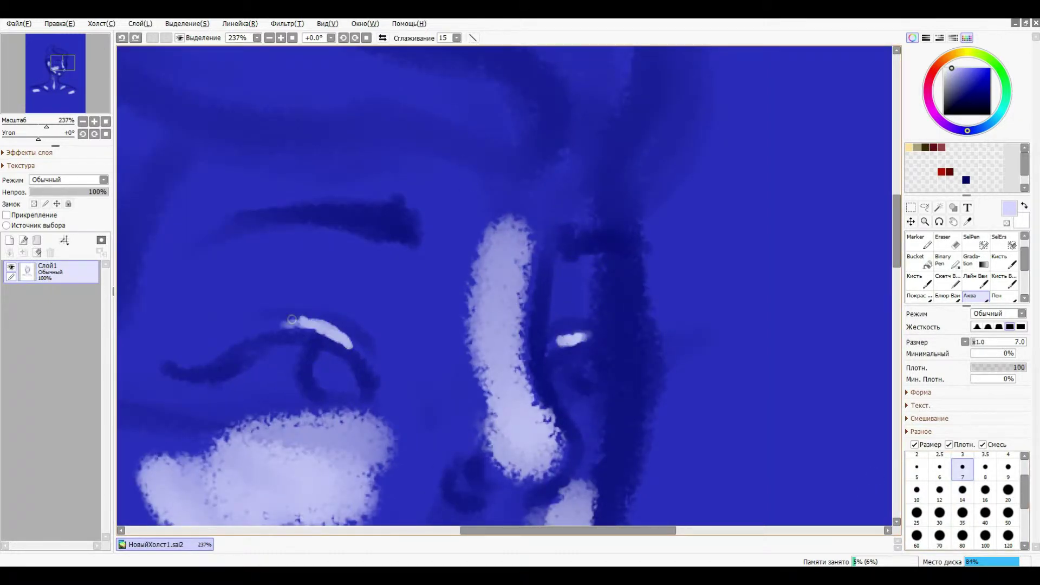
pyautogui.scroll(-11, 452, 396)
pyautogui.scroll(3, 492, 339)
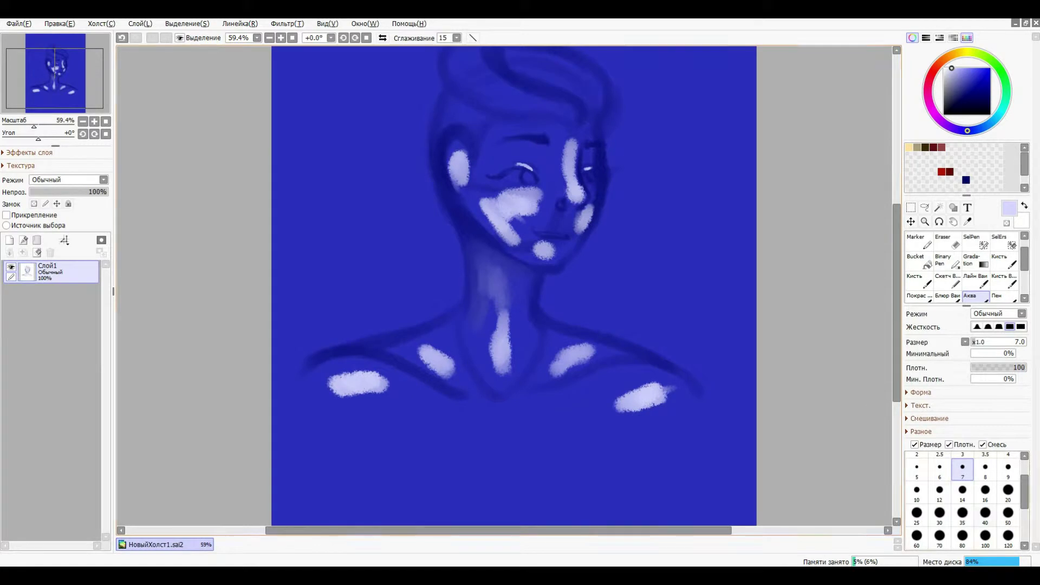
# Step: Blend the neck highlight into a soft light area with a size 80 brush
pyautogui.press(']')
pyautogui.press(']')
pyautogui.press(']')
pyautogui.press(']')
pyautogui.press(']')
pyautogui.press(']')
pyautogui.press(']')
pyautogui.press(']')
pyautogui.press(']')
pyautogui.press(']')
pyautogui.press(']')
pyautogui.press(']')
pyautogui.press(']')
pyautogui.press(']')
pyautogui.press(']')
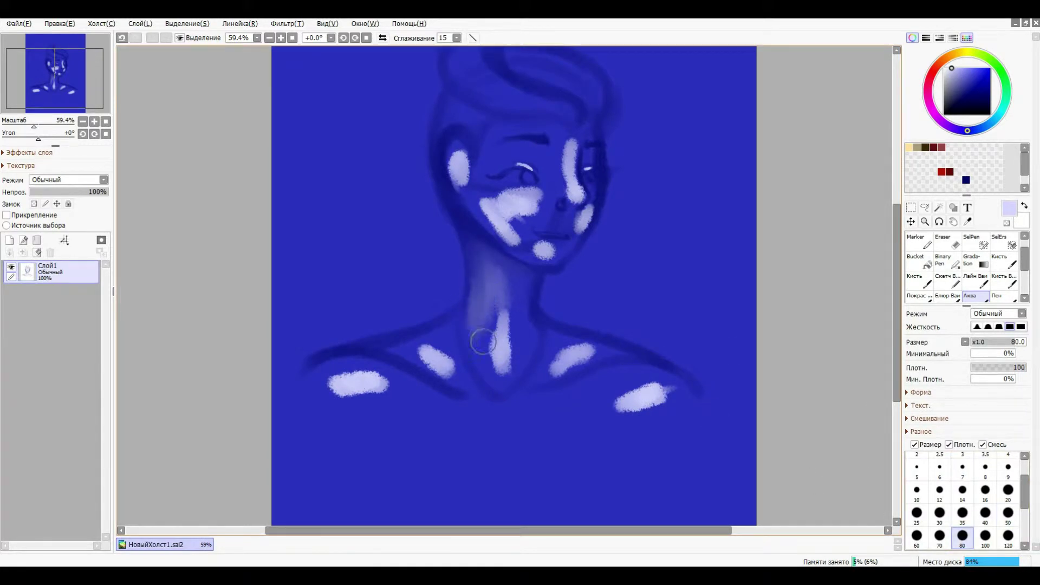
pyautogui.moveTo(483, 342); pyautogui.dragTo(516, 378)
pyautogui.moveTo(534, 324)
pyautogui.mouseDown()
pyautogui.moveTo(522, 332)
pyautogui.moveTo(530, 293)
pyautogui.moveTo(490, 372)
pyautogui.moveTo(520, 287)
pyautogui.moveTo(505, 280)
pyautogui.mouseUp()
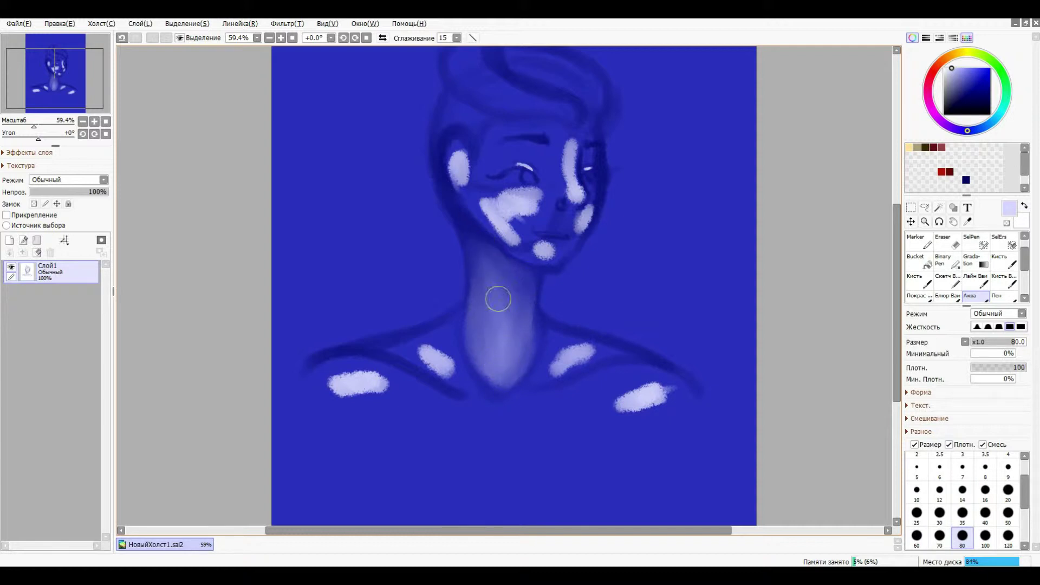
# Step: Blend the light patches across the shoulders, collarbones and neck with a size 100 brush
pyautogui.press(']')
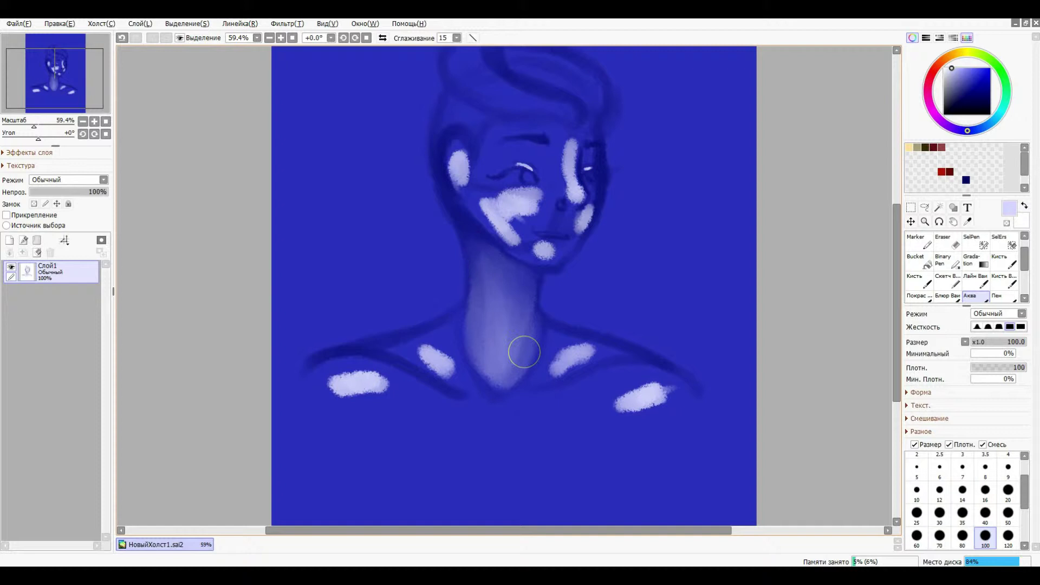
pyautogui.moveTo(629, 401)
pyautogui.mouseDown()
pyautogui.moveTo(657, 379)
pyautogui.moveTo(580, 390)
pyautogui.moveTo(615, 371)
pyautogui.moveTo(553, 421)
pyautogui.moveTo(636, 381)
pyautogui.moveTo(448, 390)
pyautogui.moveTo(319, 372)
pyautogui.moveTo(362, 377)
pyautogui.moveTo(366, 354)
pyautogui.moveTo(360, 378)
pyautogui.moveTo(400, 399)
pyautogui.moveTo(475, 403)
pyautogui.moveTo(387, 350)
pyautogui.moveTo(464, 376)
pyautogui.moveTo(449, 368)
pyautogui.moveTo(387, 353)
pyautogui.moveTo(455, 324)
pyautogui.moveTo(470, 406)
pyautogui.mouseUp()
pyautogui.moveTo(572, 393)
pyautogui.mouseDown()
pyautogui.moveTo(541, 391)
pyautogui.moveTo(593, 341)
pyautogui.moveTo(616, 350)
pyautogui.moveTo(558, 336)
pyautogui.moveTo(595, 352)
pyautogui.moveTo(534, 385)
pyautogui.moveTo(562, 342)
pyautogui.moveTo(607, 350)
pyautogui.moveTo(522, 401)
pyautogui.moveTo(567, 364)
pyautogui.mouseUp()
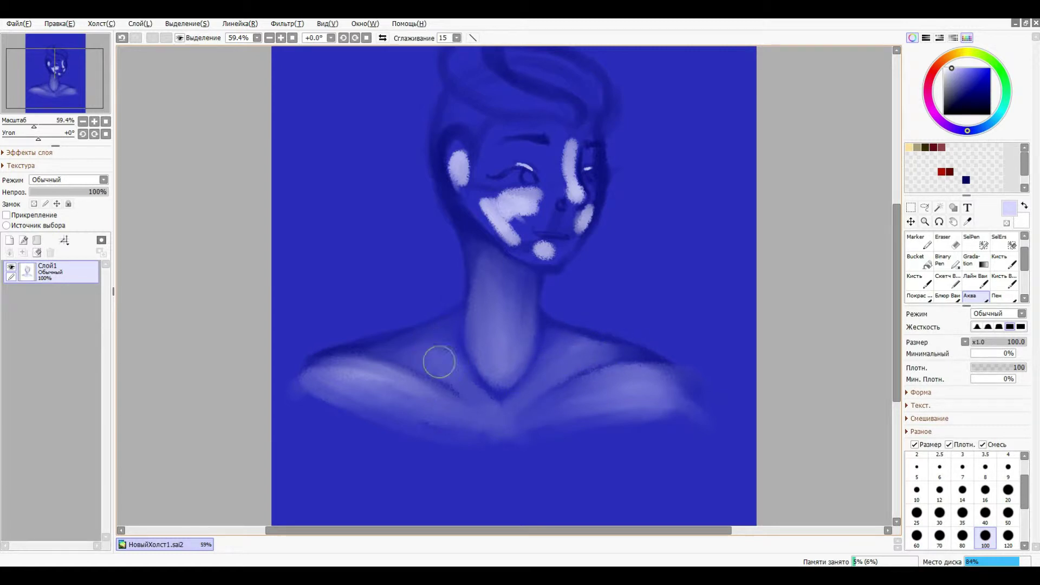
pyautogui.moveTo(499, 313); pyautogui.dragTo(497, 344)
pyautogui.hotkey('ctrl', 'z')
# Step: Fill the ear, cheeks, jaw and chin with blended pale lavender using a size 70 brush
pyautogui.scroll(4, 544, 249)
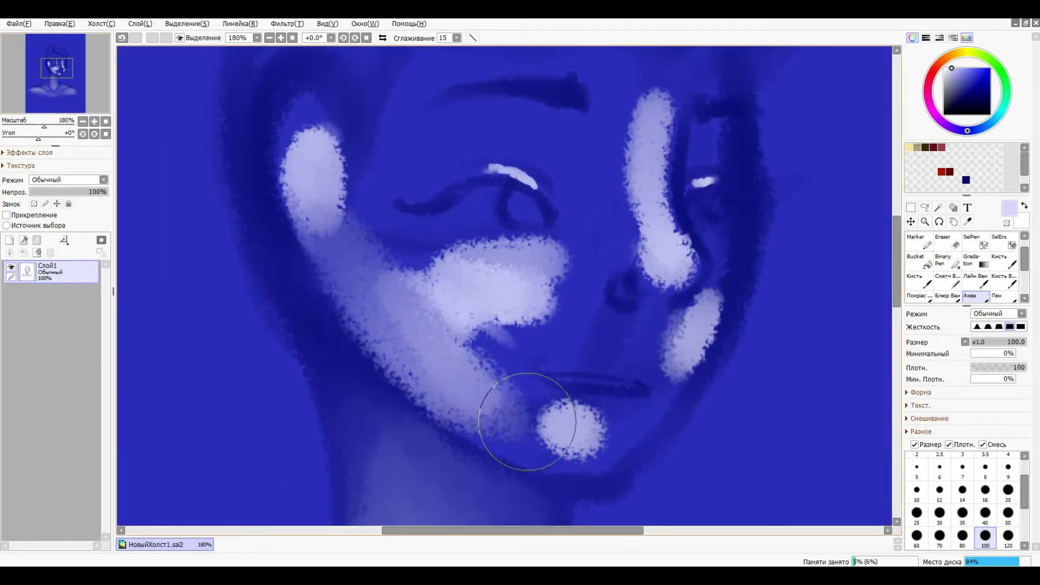
pyautogui.click(940, 535)
pyautogui.moveTo(286, 121); pyautogui.dragTo(291, 90)
pyautogui.moveTo(309, 160); pyautogui.dragTo(347, 284)
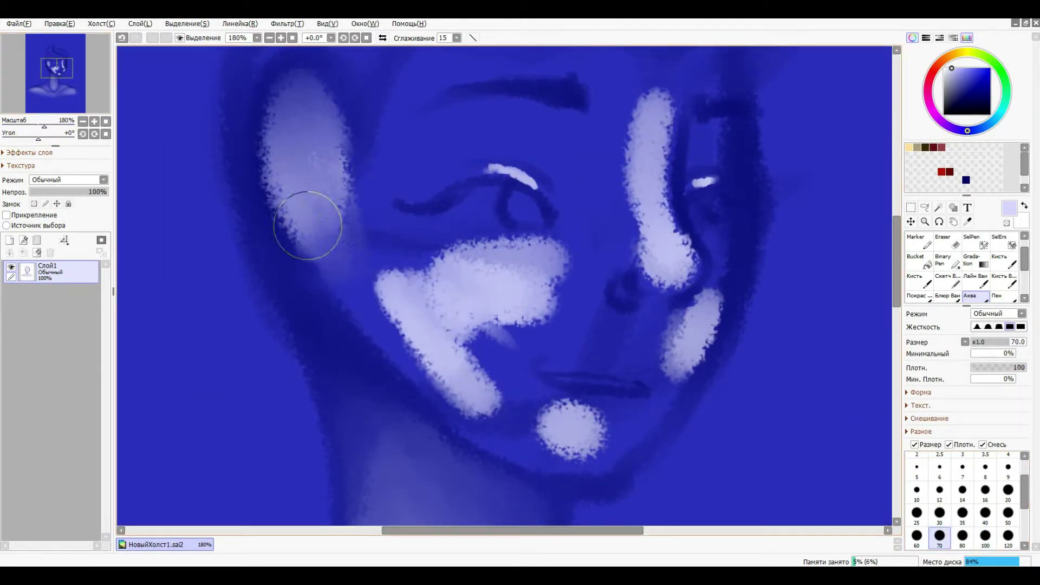
pyautogui.moveTo(322, 235); pyautogui.dragTo(406, 353)
pyautogui.moveTo(308, 136); pyautogui.dragTo(425, 342)
pyautogui.moveTo(292, 111)
pyautogui.mouseDown()
pyautogui.moveTo(330, 137)
pyautogui.moveTo(286, 171)
pyautogui.moveTo(490, 430)
pyautogui.moveTo(449, 392)
pyautogui.moveTo(520, 442)
pyautogui.moveTo(350, 249)
pyautogui.moveTo(492, 385)
pyautogui.moveTo(468, 351)
pyautogui.moveTo(476, 379)
pyautogui.moveTo(575, 451)
pyautogui.moveTo(354, 250)
pyautogui.moveTo(476, 396)
pyautogui.moveTo(486, 382)
pyautogui.moveTo(577, 444)
pyautogui.moveTo(575, 458)
pyautogui.moveTo(674, 402)
pyautogui.moveTo(676, 382)
pyautogui.moveTo(650, 416)
pyautogui.moveTo(683, 364)
pyautogui.moveTo(556, 408)
pyautogui.moveTo(598, 417)
pyautogui.moveTo(494, 375)
pyautogui.moveTo(489, 319)
pyautogui.moveTo(495, 388)
pyautogui.moveTo(420, 366)
pyautogui.moveTo(398, 280)
pyautogui.moveTo(527, 279)
pyautogui.moveTo(423, 235)
pyautogui.moveTo(540, 263)
pyautogui.moveTo(532, 314)
pyautogui.moveTo(441, 292)
pyautogui.moveTo(462, 347)
pyautogui.moveTo(523, 360)
pyautogui.moveTo(597, 322)
pyautogui.moveTo(664, 328)
pyautogui.moveTo(684, 348)
pyautogui.moveTo(734, 327)
pyautogui.moveTo(726, 306)
pyautogui.moveTo(632, 464)
pyautogui.moveTo(610, 453)
pyautogui.moveTo(691, 390)
pyautogui.moveTo(625, 467)
pyautogui.moveTo(577, 481)
pyautogui.moveTo(640, 464)
pyautogui.moveTo(516, 435)
pyautogui.moveTo(543, 467)
pyautogui.moveTo(520, 455)
pyautogui.moveTo(539, 426)
pyautogui.moveTo(593, 416)
pyautogui.moveTo(568, 472)
pyautogui.moveTo(552, 419)
pyautogui.moveTo(375, 415)
pyautogui.moveTo(567, 436)
pyautogui.moveTo(313, 181)
pyautogui.moveTo(317, 203)
pyautogui.moveTo(418, 318)
pyautogui.moveTo(421, 269)
pyautogui.moveTo(407, 240)
pyautogui.moveTo(575, 292)
pyautogui.moveTo(556, 290)
pyautogui.moveTo(528, 259)
pyautogui.moveTo(495, 356)
pyautogui.moveTo(467, 267)
pyautogui.moveTo(592, 442)
pyautogui.moveTo(476, 377)
pyautogui.moveTo(690, 379)
pyautogui.moveTo(626, 338)
pyautogui.moveTo(665, 341)
pyautogui.moveTo(658, 362)
pyautogui.moveTo(563, 422)
pyautogui.moveTo(720, 295)
pyautogui.moveTo(715, 325)
pyautogui.moveTo(723, 223)
pyautogui.moveTo(653, 310)
pyautogui.moveTo(553, 303)
pyautogui.mouseUp()
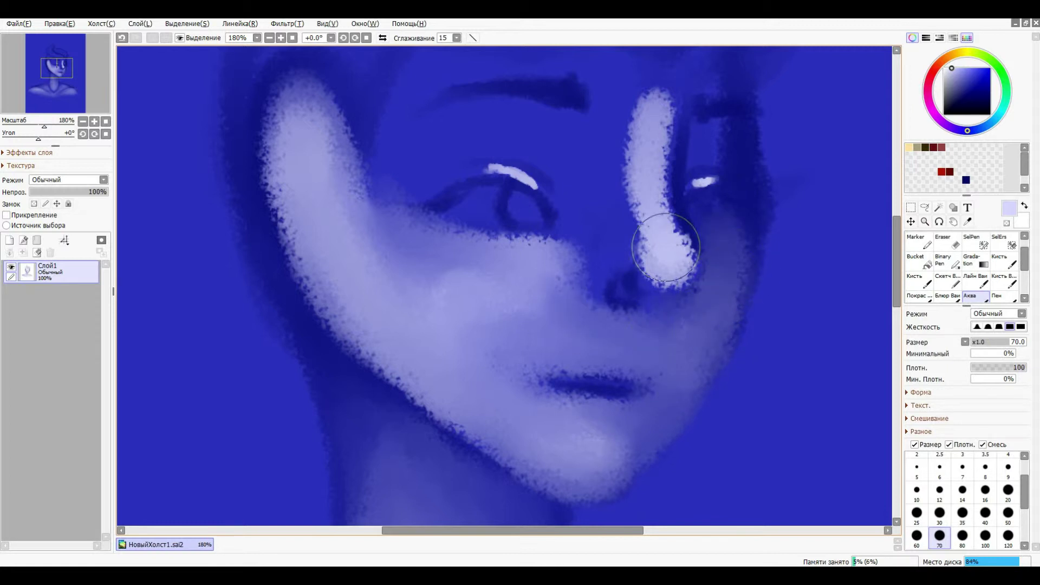
# Step: Widen and soften the highlight down the nose bridge with a size 35 brush
pyautogui.click(962, 514)
pyautogui.moveTo(666, 95)
pyautogui.mouseDown()
pyautogui.moveTo(656, 193)
pyautogui.moveTo(685, 276)
pyautogui.moveTo(683, 156)
pyautogui.moveTo(646, 261)
pyautogui.moveTo(674, 250)
pyautogui.moveTo(652, 81)
pyautogui.moveTo(670, 233)
pyautogui.moveTo(653, 104)
pyautogui.moveTo(648, 278)
pyautogui.mouseUp()
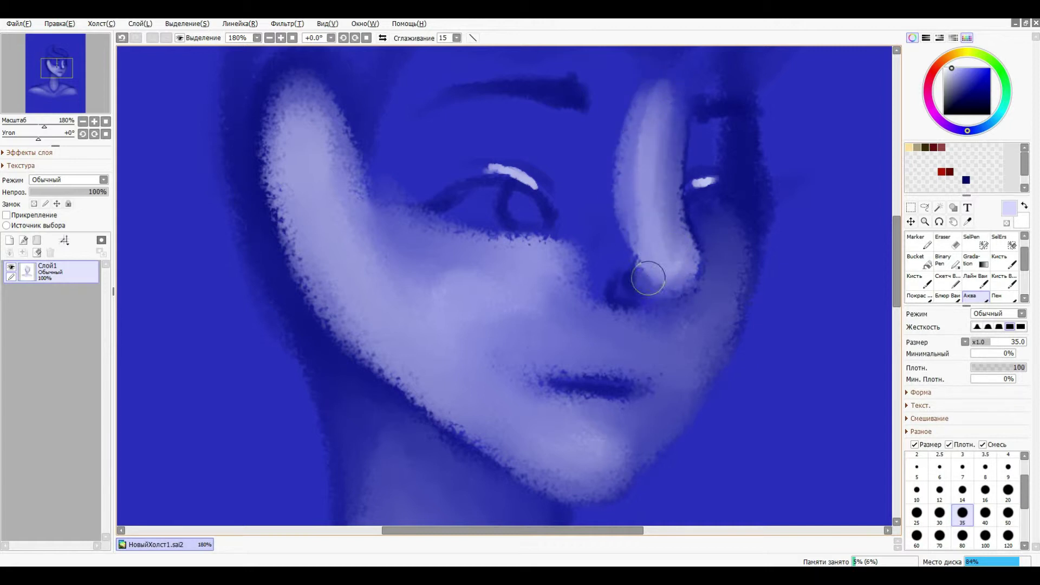
pyautogui.moveTo(673, 339)
pyautogui.mouseDown()
pyautogui.moveTo(639, 274)
pyautogui.moveTo(661, 302)
pyautogui.moveTo(622, 263)
pyautogui.moveTo(632, 334)
pyautogui.moveTo(621, 297)
pyautogui.moveTo(638, 250)
pyautogui.moveTo(654, 297)
pyautogui.mouseUp()
pyautogui.hotkey('ctrl', 'z')
# Step: Blend the light on the nose into the nostril and upper lip area with size 50 and 80 brushes
pyautogui.click(962, 490)
pyautogui.click(985, 512)
pyautogui.click(1008, 536)
pyautogui.click(1008, 512)
pyautogui.moveTo(659, 246)
pyautogui.mouseDown()
pyautogui.moveTo(676, 327)
pyautogui.moveTo(385, 290)
pyautogui.moveTo(496, 369)
pyautogui.mouseUp()
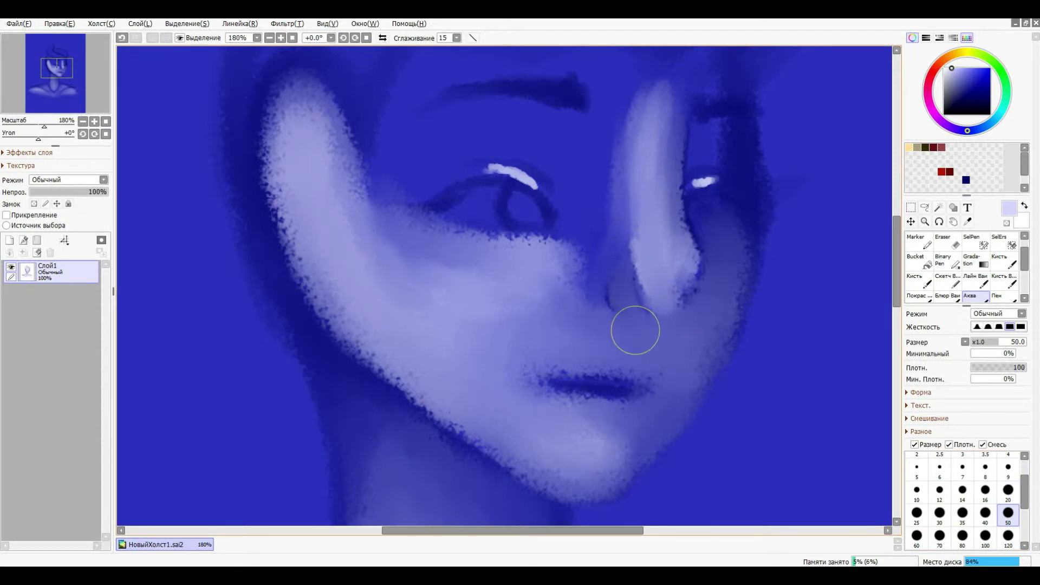
pyautogui.hotkey('ctrl', 'z')
pyautogui.hotkey('ctrl', 'z')
pyautogui.click(963, 536)
pyautogui.moveTo(650, 87); pyautogui.dragTo(689, 291)
# Step: Soften the highlight on the near eye's upper lid with a size 16 brush
pyautogui.click(986, 490)
pyautogui.moveTo(485, 167); pyautogui.dragTo(541, 188)
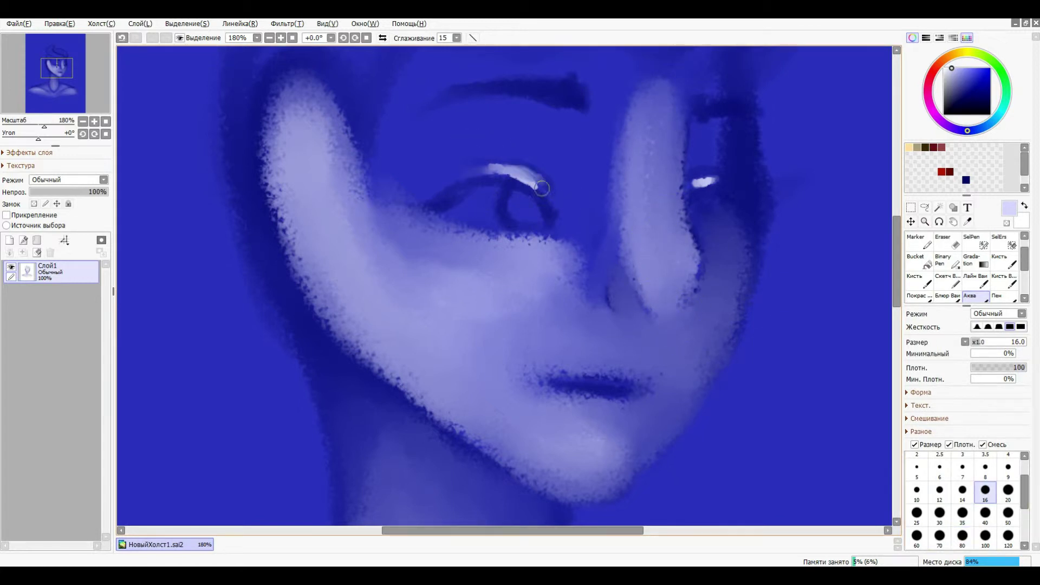
pyautogui.moveTo(407, 68); pyautogui.dragTo(374, 259)
pyautogui.moveTo(398, 162); pyautogui.dragTo(379, 266)
pyautogui.hotkey('ctrl', 'z')
pyautogui.hotkey('ctrl', 'z')
# Step: Add soft light tones below the near eyebrow and around the nose and mouth with a size 50 brush
pyautogui.click(1008, 515)
pyautogui.moveTo(433, 117)
pyautogui.mouseDown()
pyautogui.moveTo(545, 117)
pyautogui.moveTo(439, 135)
pyautogui.moveTo(562, 167)
pyautogui.moveTo(634, 135)
pyautogui.moveTo(560, 240)
pyautogui.moveTo(599, 185)
pyautogui.moveTo(611, 358)
pyautogui.moveTo(553, 250)
pyautogui.moveTo(630, 387)
pyautogui.mouseUp()
pyautogui.hotkey('ctrl', '0')
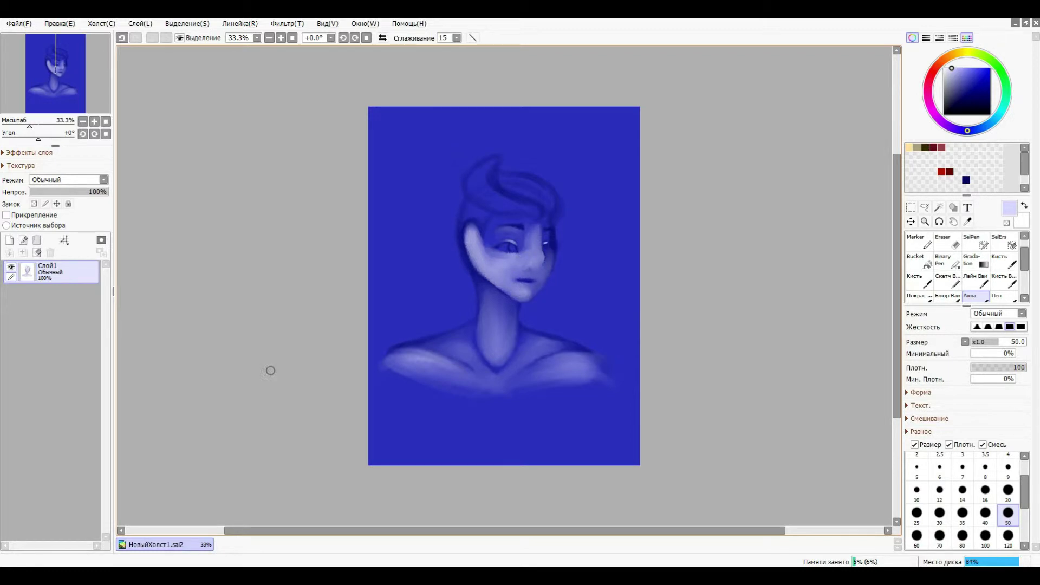
# Step: Enlarge the whole portrait layer with a free transform and shift it slightly upward
pyautogui.hotkey('ctrl', 't')
pyautogui.moveTo(626, 407); pyautogui.dragTo(648, 432)
pyautogui.moveTo(563, 336); pyautogui.dragTo(562, 325)
pyautogui.press('Return')
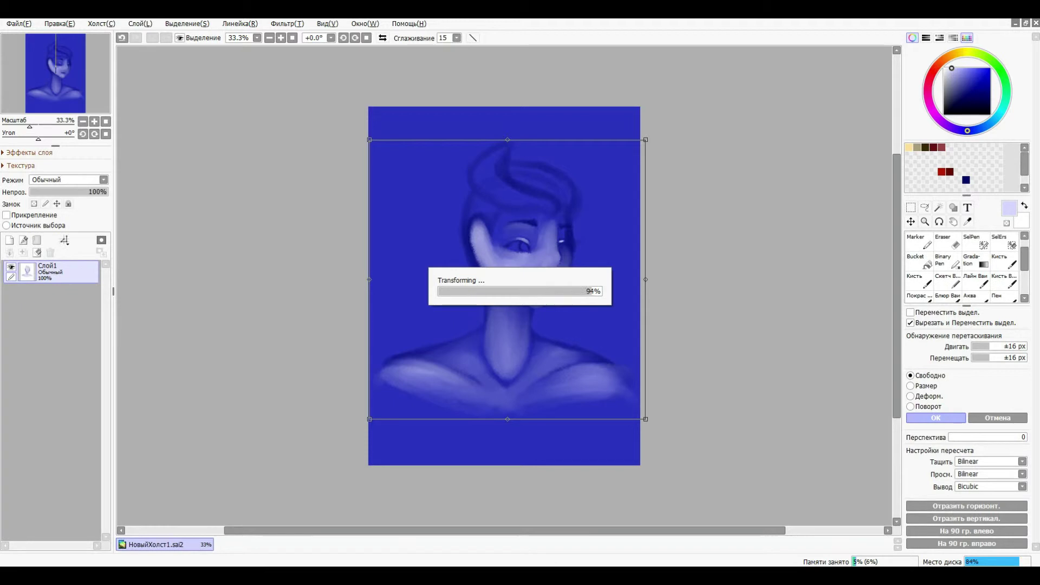
# Step: Blend more light over the nose bridge and lower face with the size 50 brush
pyautogui.scroll(8, 546, 249)
pyautogui.press('c')
pyautogui.moveTo(511, 212); pyautogui.dragTo(506, 287)
pyautogui.moveTo(566, 347); pyautogui.dragTo(534, 328)
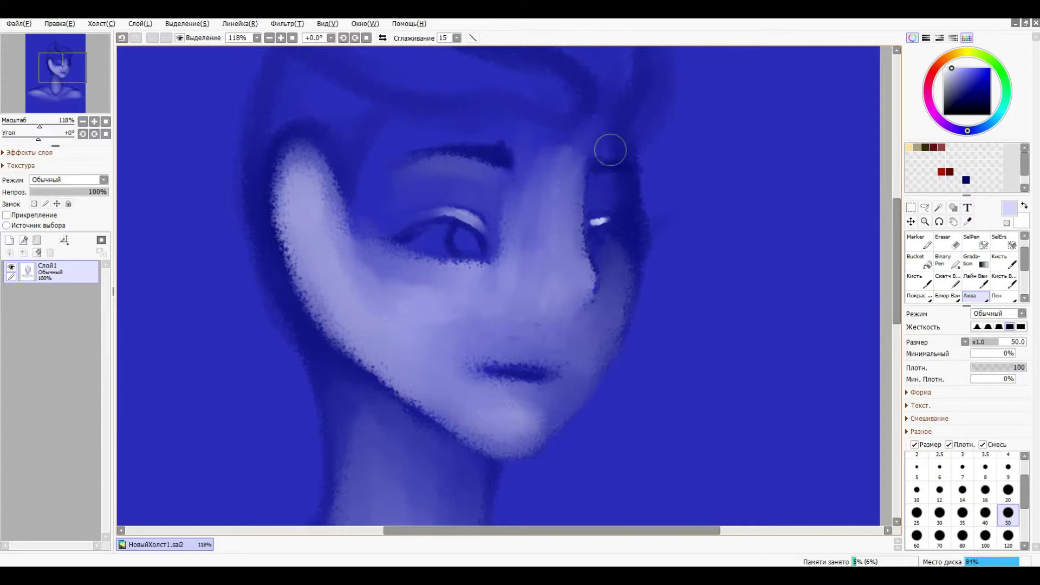
# Step: Refine the far eyelid highlight with a size 8 brush and define the nostrils and nose contour at size 12
pyautogui.click(985, 468)
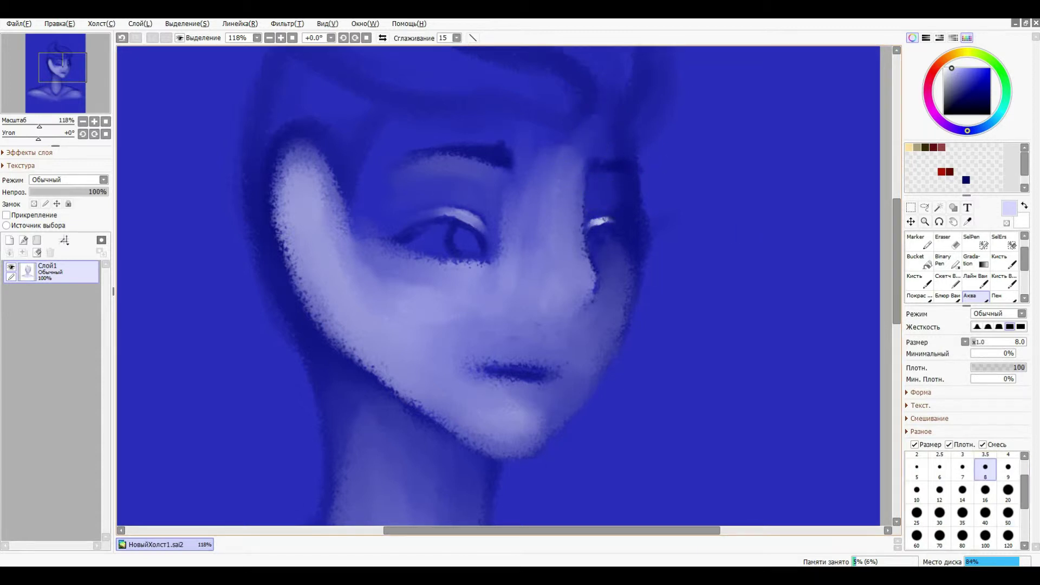
pyautogui.click(940, 490)
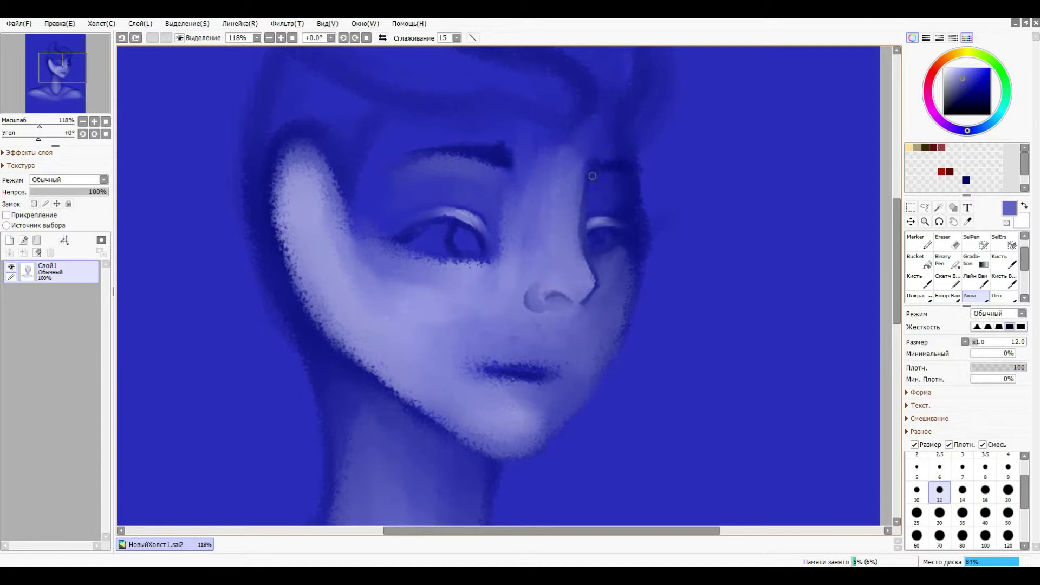
pyautogui.press(']')
pyautogui.press(']')
pyautogui.press(']')
pyautogui.press(']')
pyautogui.press(']')
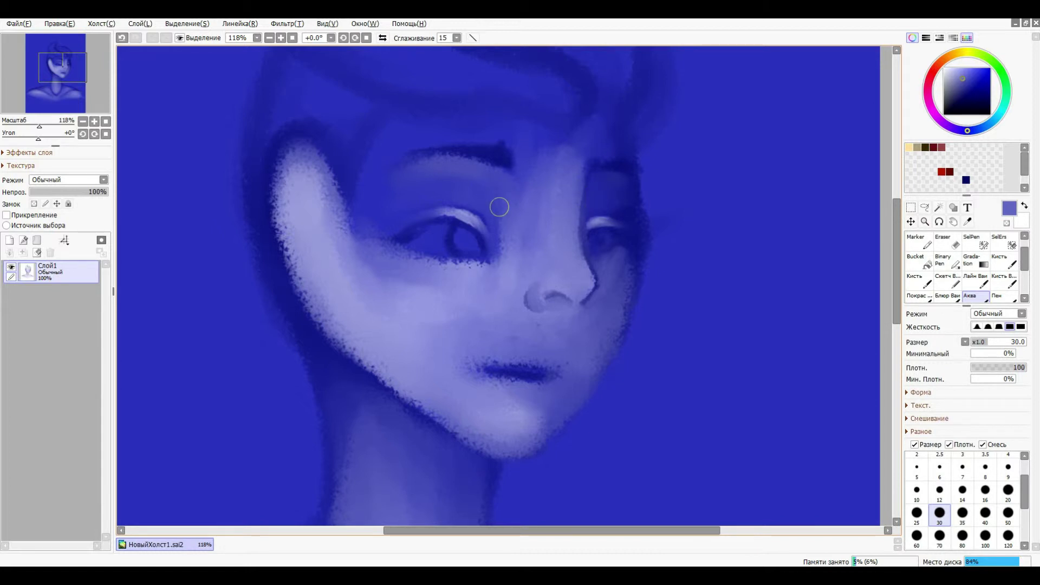
pyautogui.hotkey('ctrl', 'z')
pyautogui.hotkey('ctrl', 'z')
pyautogui.press(']')
pyautogui.press(']')
pyautogui.moveTo(370, 232); pyautogui.dragTo(391, 144)
pyautogui.hotkey('ctrl', 'z')
# Step: Choose a pale lavender and lighten the temple, forehead and outer face with a size 70 brush
pyautogui.rightClick(362, 268)
pyautogui.rightClick(426, 304)
pyautogui.rightClick(311, 218)
pyautogui.click(951, 69)
pyautogui.moveTo(317, 185); pyautogui.dragTo(347, 260)
pyautogui.hotkey('ctrl', 'z')
pyautogui.moveTo(393, 130)
pyautogui.mouseDown()
pyautogui.moveTo(359, 272)
pyautogui.moveTo(341, 253)
pyautogui.mouseUp()
pyautogui.hotkey('ctrl', 'z')
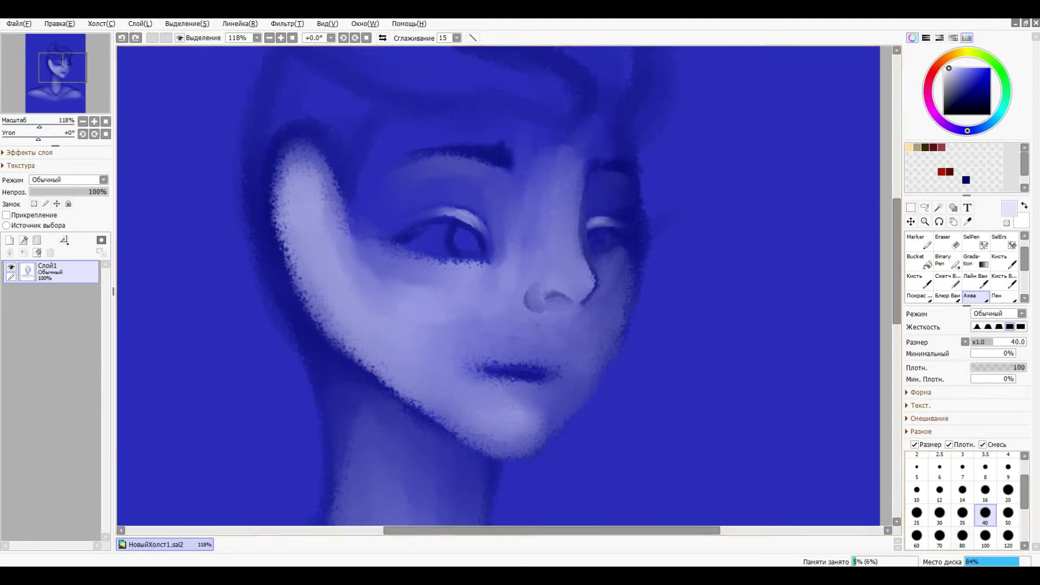
pyautogui.click(985, 535)
pyautogui.click(940, 535)
pyautogui.moveTo(399, 304)
pyautogui.mouseDown()
pyautogui.moveTo(366, 211)
pyautogui.moveTo(352, 293)
pyautogui.moveTo(394, 128)
pyautogui.moveTo(284, 204)
pyautogui.moveTo(283, 144)
pyautogui.moveTo(372, 374)
pyautogui.moveTo(434, 422)
pyautogui.mouseUp()
pyautogui.hotkey('ctrl', 'z')
pyautogui.moveTo(558, 146); pyautogui.dragTo(511, 192)
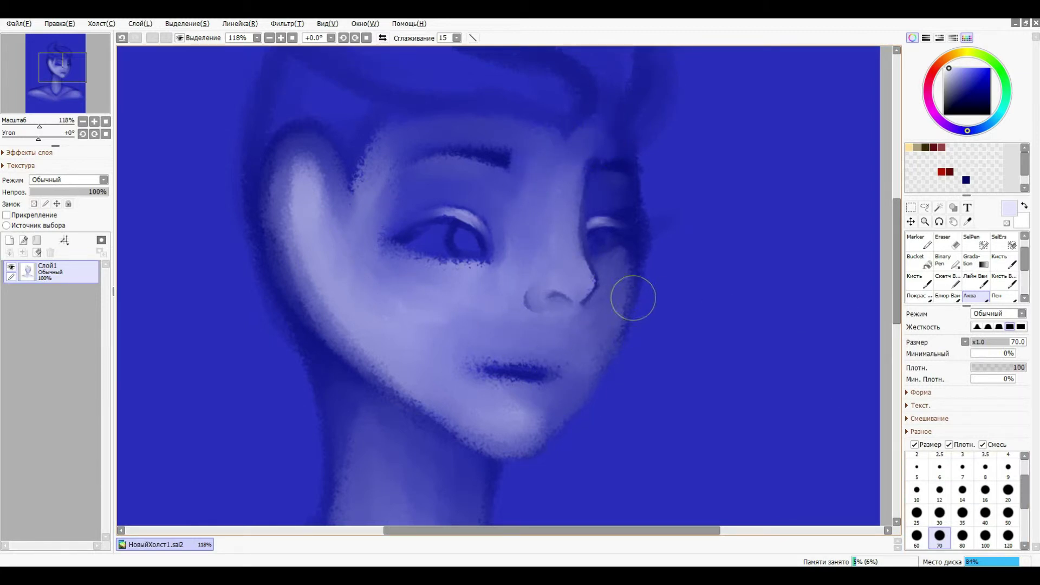
# Step: Lighten the side of the face and the neck, enlarging the brush from size 70 to 120
pyautogui.scroll(-5, 469, 160)
pyautogui.moveTo(404, 173); pyautogui.dragTo(411, 230)
pyautogui.moveTo(437, 279)
pyautogui.mouseDown()
pyautogui.moveTo(424, 370)
pyautogui.moveTo(429, 311)
pyautogui.moveTo(467, 332)
pyautogui.moveTo(445, 284)
pyautogui.moveTo(455, 376)
pyautogui.moveTo(432, 283)
pyautogui.moveTo(446, 340)
pyautogui.moveTo(420, 321)
pyautogui.moveTo(448, 360)
pyautogui.moveTo(422, 260)
pyautogui.moveTo(442, 301)
pyautogui.mouseUp()
pyautogui.click(1008, 535)
pyautogui.hotkey('ctrl', 'z')
pyautogui.moveTo(383, 349)
pyautogui.mouseDown()
pyautogui.moveTo(378, 371)
pyautogui.moveTo(392, 374)
pyautogui.mouseUp()
# Step: Brighten and smooth the collarbones and both shoulders with the size 120 brush
pyautogui.moveTo(443, 416); pyautogui.dragTo(269, 374)
pyautogui.hotkey('ctrl', 'z')
pyautogui.moveTo(346, 397)
pyautogui.mouseDown()
pyautogui.moveTo(279, 379)
pyautogui.moveTo(368, 403)
pyautogui.mouseUp()
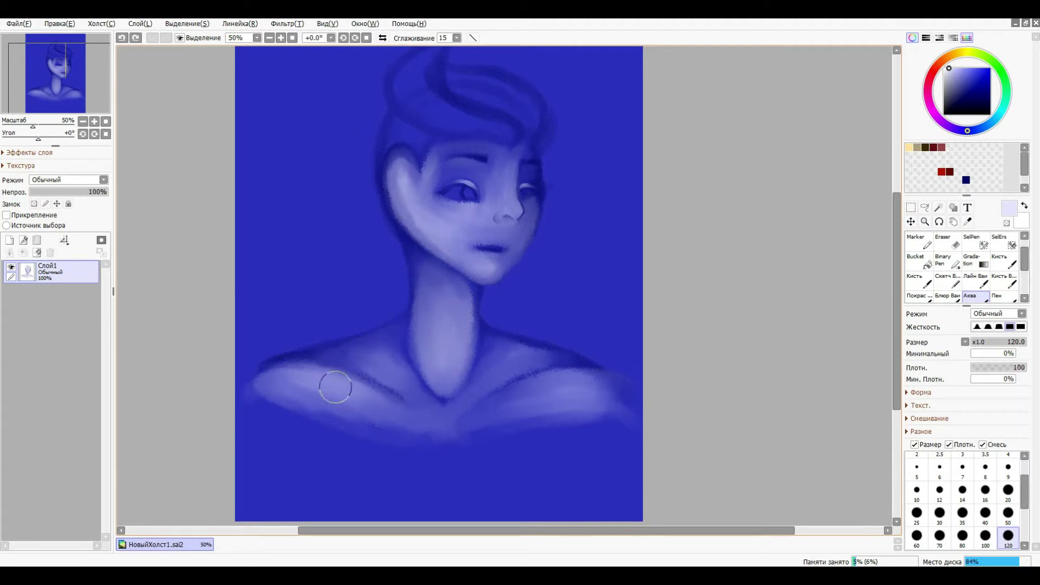
pyautogui.moveTo(517, 356)
pyautogui.mouseDown()
pyautogui.moveTo(499, 372)
pyautogui.moveTo(492, 343)
pyautogui.moveTo(472, 365)
pyautogui.moveTo(578, 401)
pyautogui.moveTo(492, 400)
pyautogui.moveTo(535, 418)
pyautogui.mouseUp()
pyautogui.moveTo(623, 402)
pyautogui.mouseDown()
pyautogui.moveTo(431, 437)
pyautogui.moveTo(313, 402)
pyautogui.moveTo(412, 407)
pyautogui.mouseUp()
# Step: Reshape the mouth line and fill the irises with dark blue using a size 16 brush
pyautogui.moveTo(34, 126); pyautogui.dragTo(41, 126)
pyautogui.moveTo(64, 77); pyautogui.dragTo(62, 71)
pyautogui.rightClick(340, 307)
pyautogui.click(985, 492)
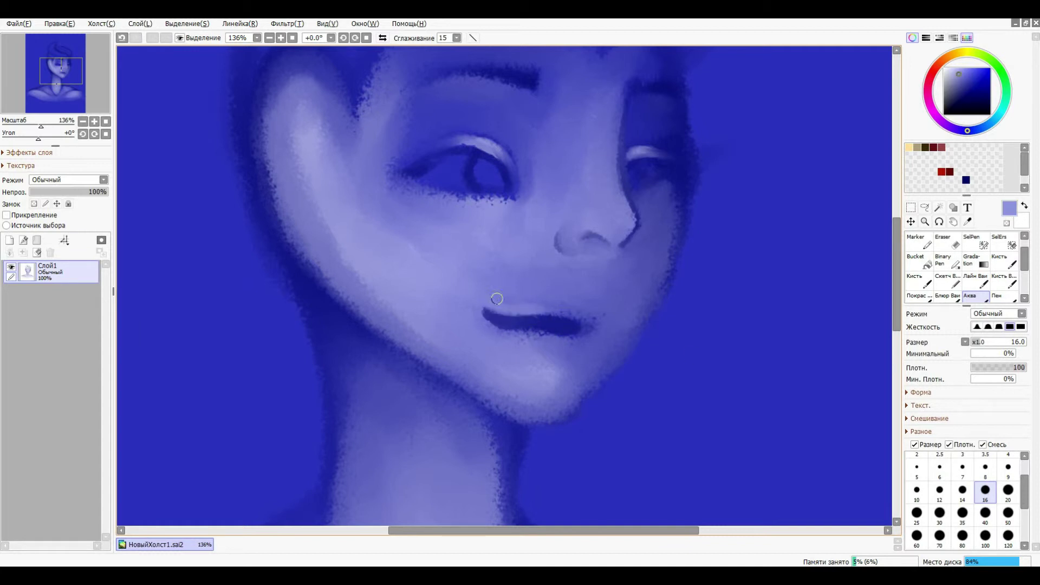
pyautogui.hotkey('ctrl', 'z')
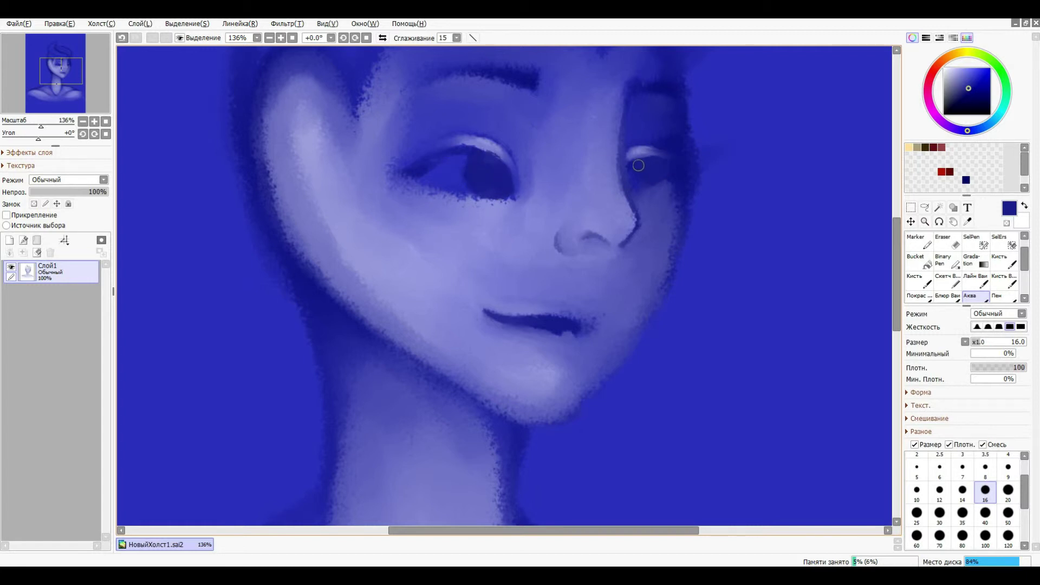
# Step: Paint the whites of both eyes in pale lavender and sample the dark pupil color for the far iris
pyautogui.click(946, 68)
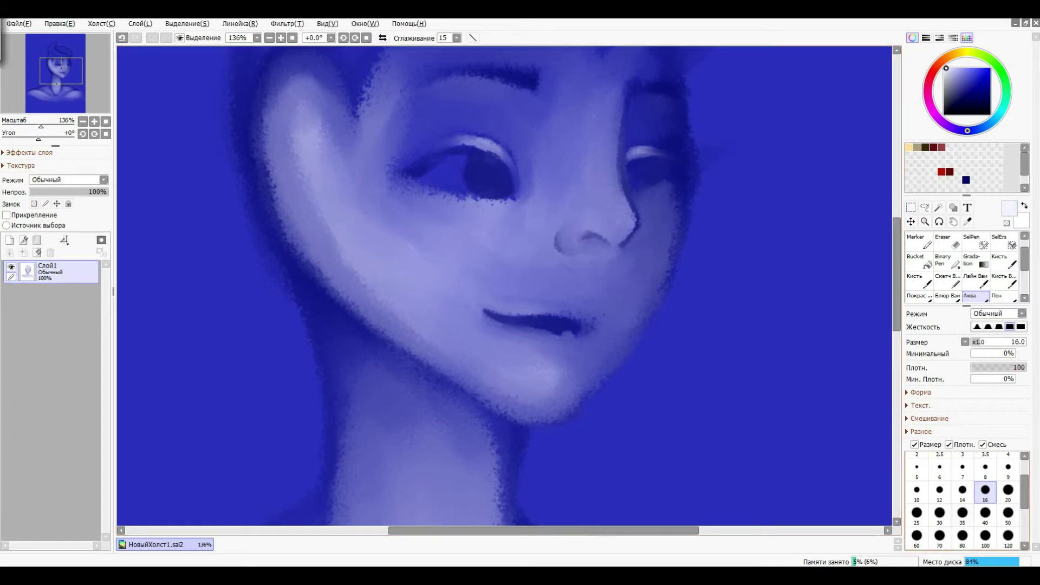
pyautogui.click(939, 515)
pyautogui.moveTo(432, 177)
pyautogui.mouseDown()
pyautogui.moveTo(446, 167)
pyautogui.moveTo(465, 179)
pyautogui.moveTo(453, 191)
pyautogui.mouseUp()
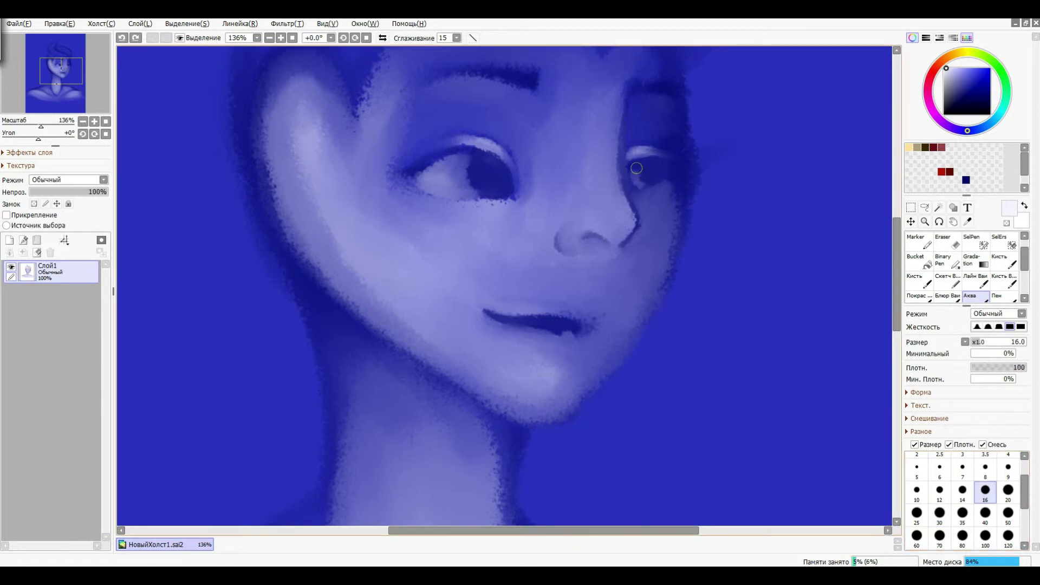
pyautogui.moveTo(639, 164); pyautogui.dragTo(661, 176)
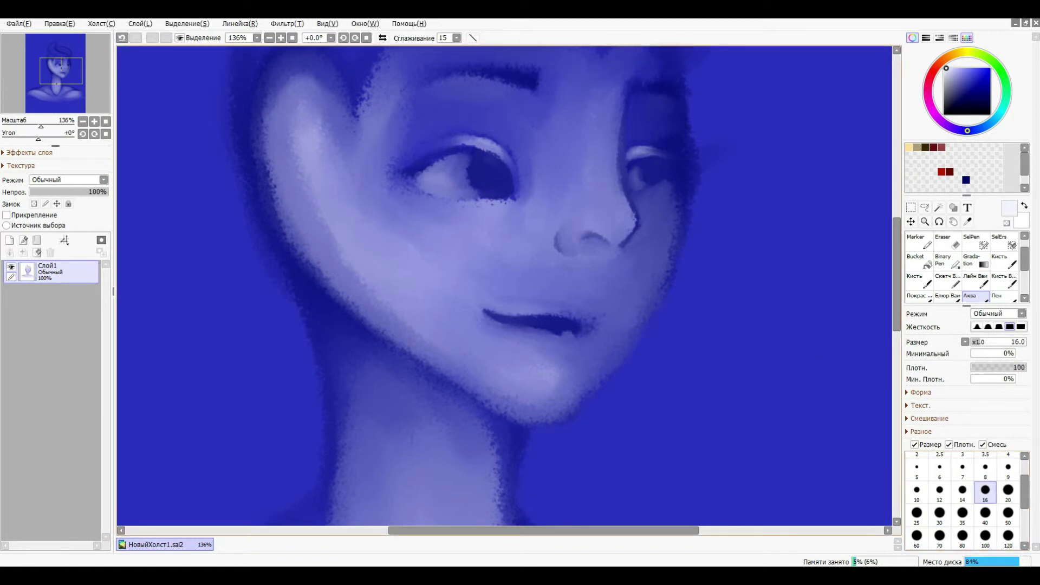
pyautogui.moveTo(636, 169); pyautogui.dragTo(637, 163)
pyautogui.keyDown('alt'); pyautogui.click(505, 171); pyautogui.keyUp('alt')
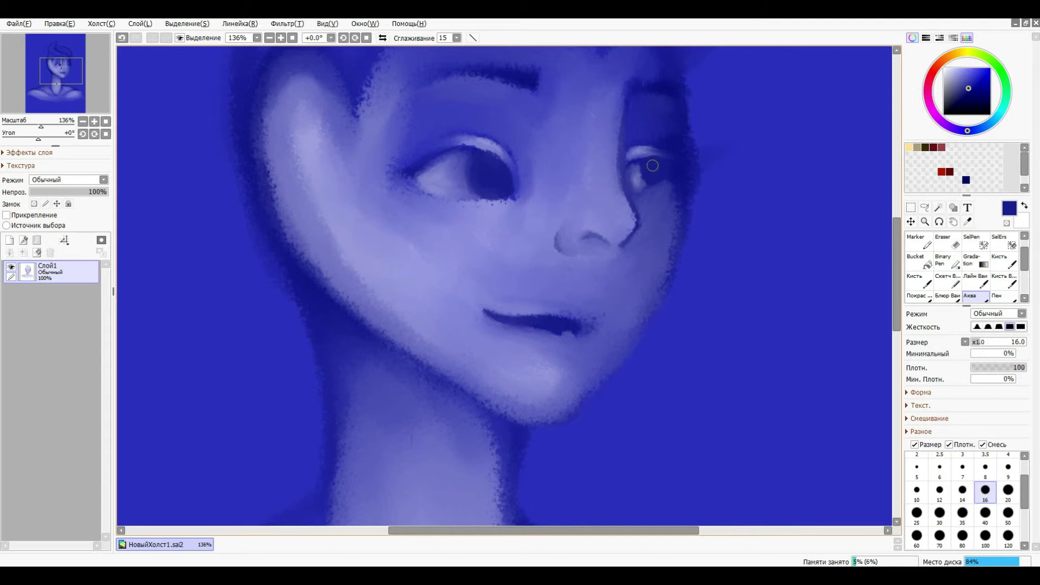
# Step: Fill the hair shape with dark navy blue using a size 120 brush
pyautogui.scroll(-5, 607, 239)
pyautogui.scroll(6, 566, 208)
pyautogui.scroll(-7, 471, 216)
pyautogui.scroll(6, 470, 71)
pyautogui.click(983, 100)
pyautogui.click(1008, 538)
pyautogui.moveTo(580, 276)
pyautogui.mouseDown()
pyautogui.moveTo(470, 138)
pyautogui.moveTo(407, 228)
pyautogui.moveTo(444, 111)
pyautogui.moveTo(462, 87)
pyautogui.moveTo(408, 217)
pyautogui.moveTo(423, 183)
pyautogui.moveTo(495, 258)
pyautogui.moveTo(604, 269)
pyautogui.moveTo(548, 233)
pyautogui.moveTo(559, 265)
pyautogui.moveTo(546, 259)
pyautogui.moveTo(425, 147)
pyautogui.moveTo(428, 105)
pyautogui.moveTo(475, 82)
pyautogui.moveTo(451, 174)
pyautogui.moveTo(667, 244)
pyautogui.moveTo(648, 264)
pyautogui.moveTo(663, 289)
pyautogui.moveTo(650, 221)
pyautogui.moveTo(570, 162)
pyautogui.moveTo(486, 156)
pyautogui.moveTo(619, 245)
pyautogui.moveTo(516, 181)
pyautogui.moveTo(594, 209)
pyautogui.moveTo(532, 164)
pyautogui.moveTo(597, 172)
pyautogui.moveTo(619, 268)
pyautogui.moveTo(665, 278)
pyautogui.moveTo(640, 248)
pyautogui.moveTo(468, 192)
pyautogui.moveTo(574, 270)
pyautogui.moveTo(434, 216)
pyautogui.moveTo(413, 304)
pyautogui.moveTo(383, 243)
pyautogui.moveTo(358, 278)
pyautogui.moveTo(426, 317)
pyautogui.mouseUp()
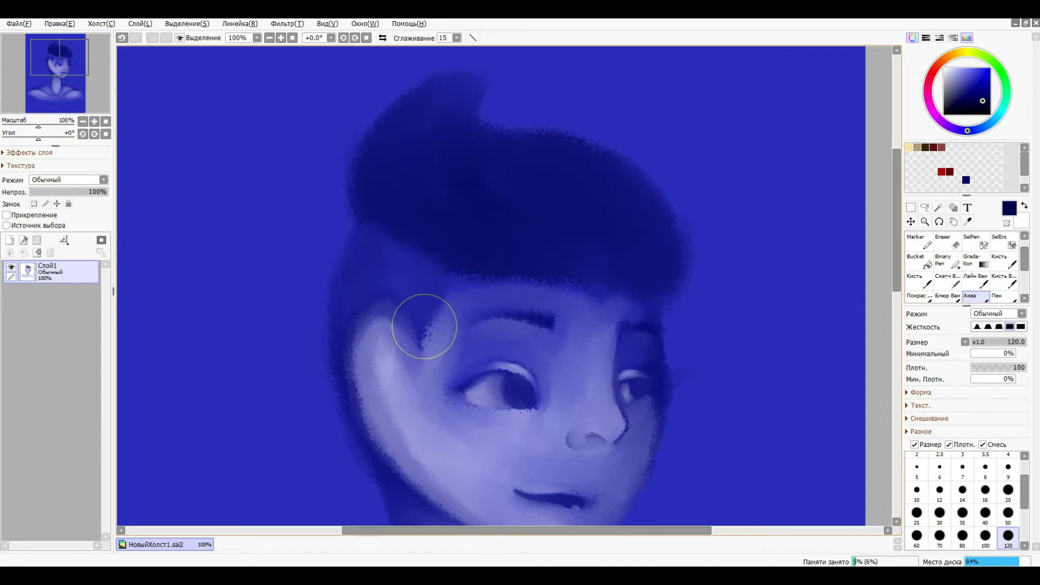
pyautogui.hotkey('ctrl', 'z')
pyautogui.moveTo(385, 263); pyautogui.dragTo(387, 254)
pyautogui.hotkey('ctrl', 'y')
pyautogui.hotkey('ctrl', 'y')
pyautogui.click(985, 513)
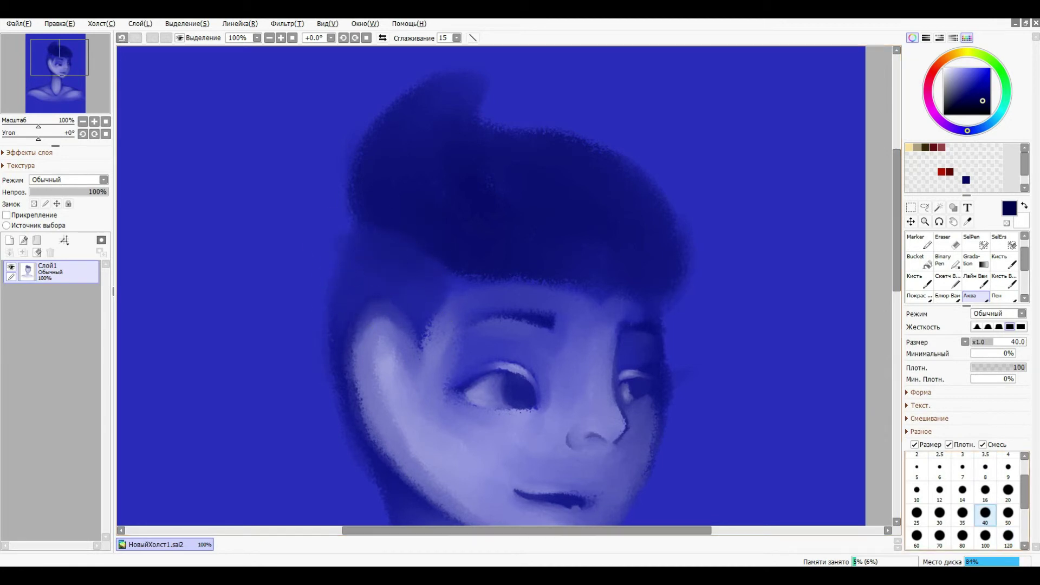
pyautogui.moveTo(386, 312)
pyautogui.mouseDown()
pyautogui.moveTo(356, 354)
pyautogui.moveTo(388, 323)
pyautogui.moveTo(399, 337)
pyautogui.moveTo(371, 346)
pyautogui.moveTo(377, 311)
pyautogui.moveTo(363, 399)
pyautogui.mouseUp()
pyautogui.hotkey('ctrl', 'z')
pyautogui.click(950, 69)
pyautogui.hotkey('ctrl', 'z')
pyautogui.rightClick(392, 351)
pyautogui.rightClick(583, 372)
pyautogui.keyDown('alt'); pyautogui.click(514, 367); pyautogui.keyUp('alt')
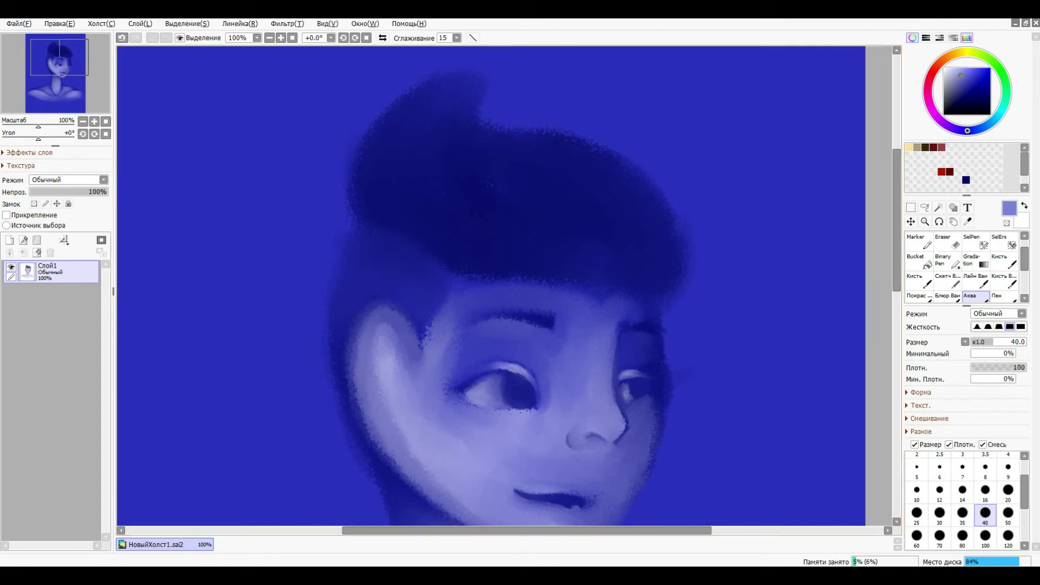
# Step: Paint the ear evenly in pale lavender and blend it into the cheek with size 50 and 100 brushes
pyautogui.click(949, 68)
pyautogui.moveTo(391, 369); pyautogui.dragTo(401, 330)
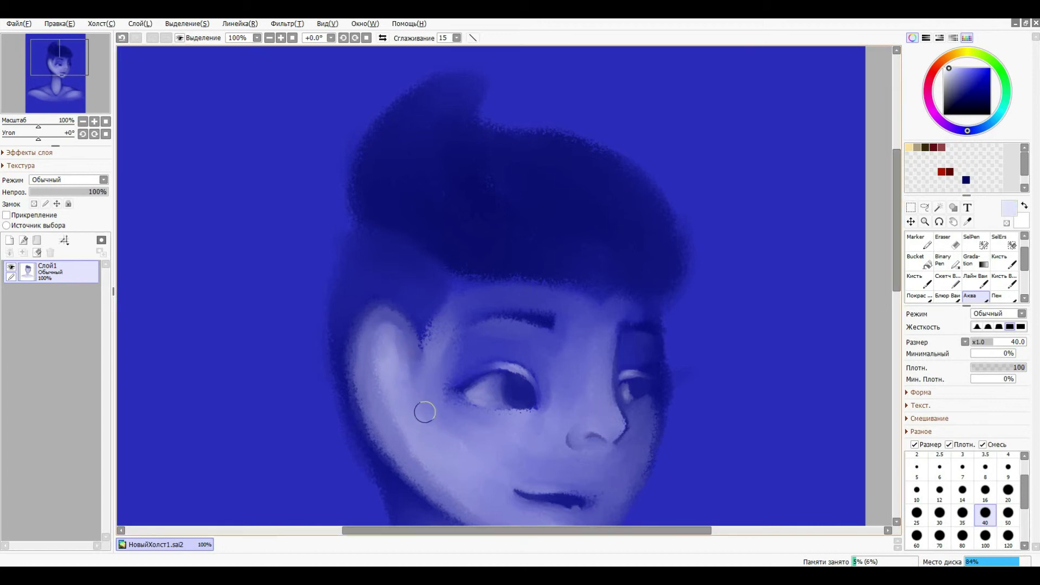
pyautogui.hotkey('ctrl', 'z')
pyautogui.press(']')
pyautogui.moveTo(382, 409)
pyautogui.mouseDown()
pyautogui.moveTo(396, 445)
pyautogui.moveTo(425, 372)
pyautogui.moveTo(369, 323)
pyautogui.mouseUp()
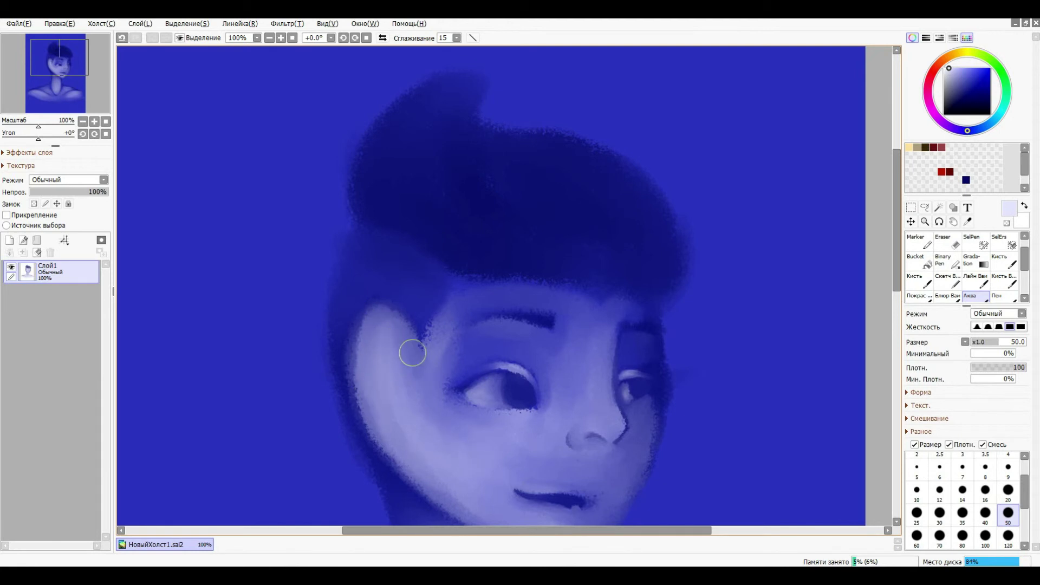
pyautogui.press(']')
pyautogui.press(']')
pyautogui.press(']')
pyautogui.press(']')
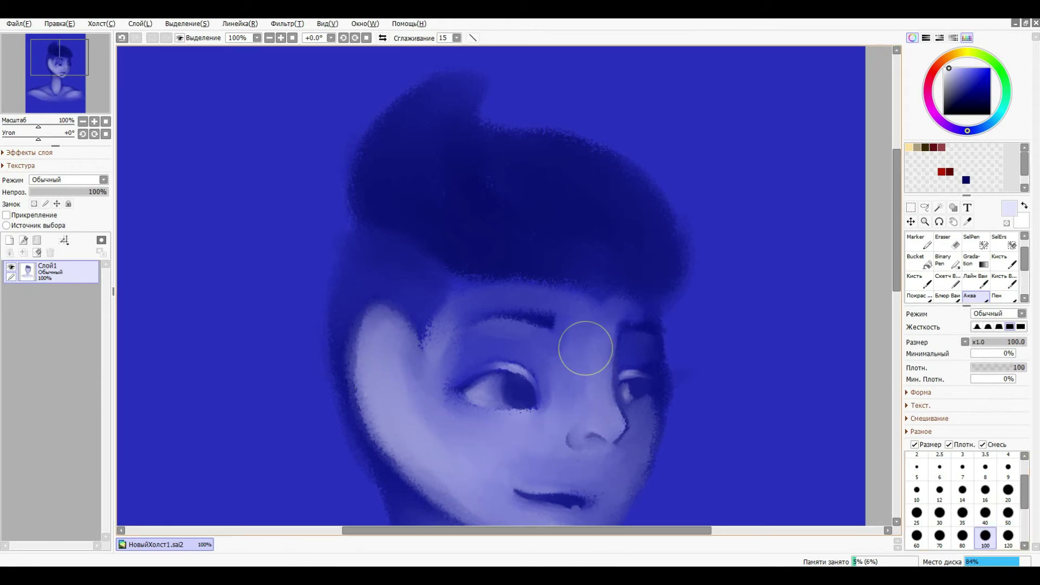
# Step: Paint darker navy strands through the hair, starting with a size 20 brush and enlarging it to 40
pyautogui.click(981, 104)
pyautogui.click(1008, 492)
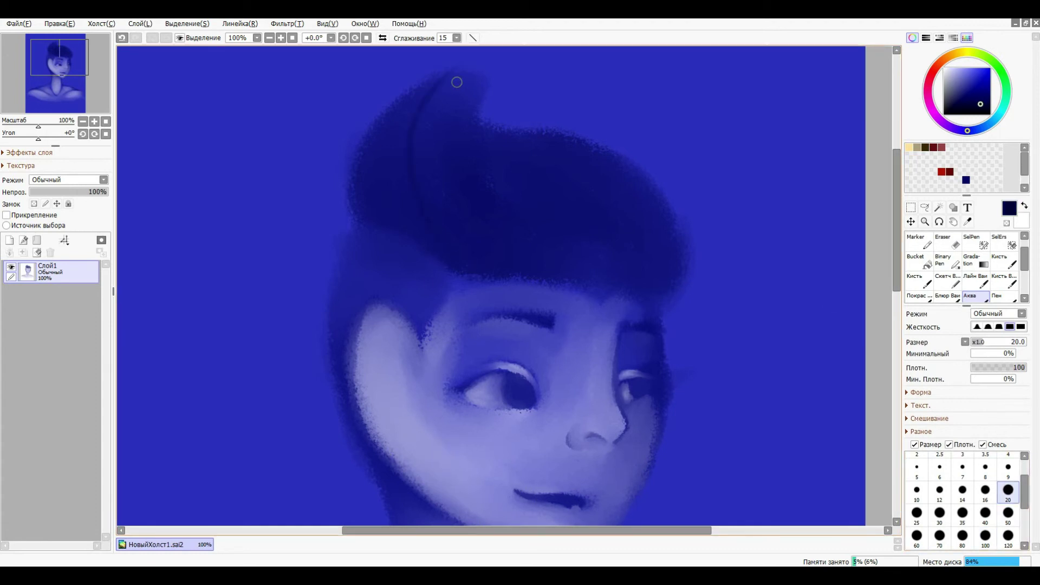
pyautogui.moveTo(532, 143)
pyautogui.mouseDown()
pyautogui.moveTo(558, 157)
pyautogui.moveTo(638, 274)
pyautogui.mouseUp()
pyautogui.hotkey('ctrl', 'z')
pyautogui.press(']')
pyautogui.press(']')
pyautogui.press(']')
pyautogui.press(']')
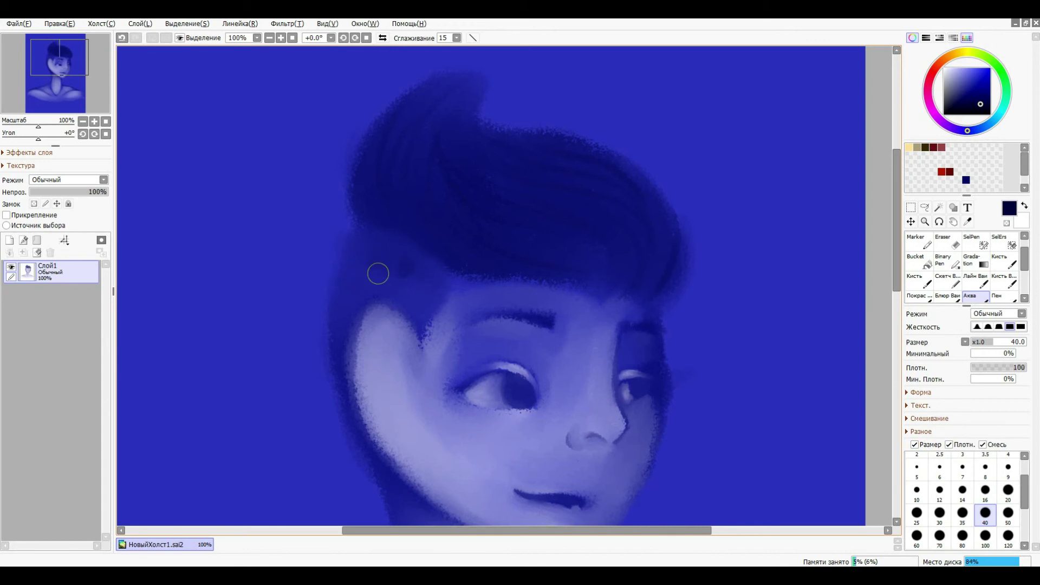
# Step: Sample a dark blue from the hair and darken the hairline above the forehead with the size 40 brush
pyautogui.keyDown('alt'); pyautogui.click(370, 281); pyautogui.keyUp('alt')
pyautogui.scroll(-2, 485, 281)
pyautogui.scroll(3, 487, 289)
pyautogui.rightClick(542, 247)
pyautogui.moveTo(473, 270); pyautogui.dragTo(551, 255)
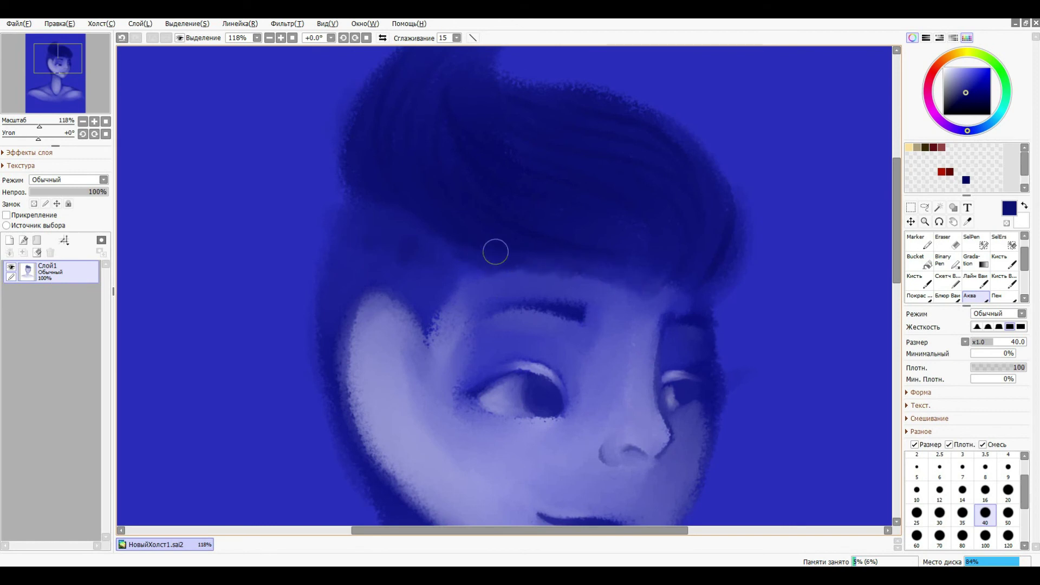
# Step: Sign the portrait below the right-hand shoulder in very dark navy with a size 16 brush, and underline the signature with a slanted stroke
pyautogui.scroll(-4, 682, 228)
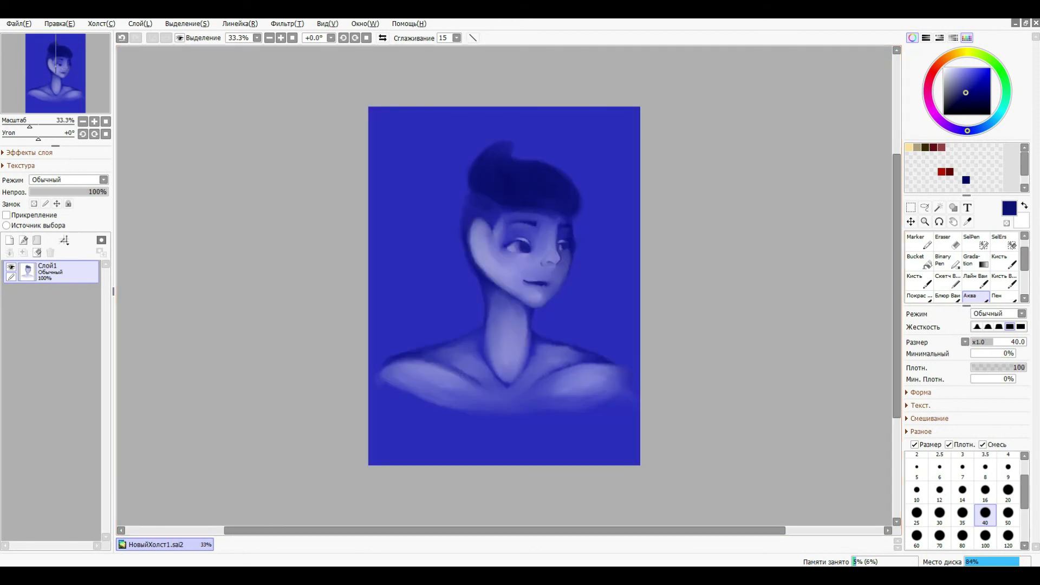
pyautogui.click(999, 114)
pyautogui.rightClick(523, 246)
pyautogui.click(981, 105)
pyautogui.click(985, 492)
pyautogui.scroll(3, 582, 448)
pyautogui.hotkey('ctrl', 'z')
pyautogui.moveTo(544, 328)
pyautogui.mouseDown()
pyautogui.moveTo(497, 394)
pyautogui.moveTo(609, 320)
pyautogui.mouseUp()
pyautogui.moveTo(491, 423); pyautogui.dragTo(630, 352)
# Step: Write the date 06.04.19 beneath the slanted line under the signature
pyautogui.moveTo(509, 423); pyautogui.dragTo(508, 424)
pyautogui.moveTo(530, 415)
pyautogui.mouseDown()
pyautogui.moveTo(525, 434)
pyautogui.moveTo(564, 407)
pyautogui.mouseUp()
pyautogui.click(554, 436)
pyautogui.moveTo(577, 397); pyautogui.dragTo(587, 416)
pyautogui.moveTo(582, 394); pyautogui.dragTo(584, 423)
pyautogui.moveTo(623, 380); pyautogui.dragTo(615, 420)
pyautogui.scroll(-3, 622, 394)
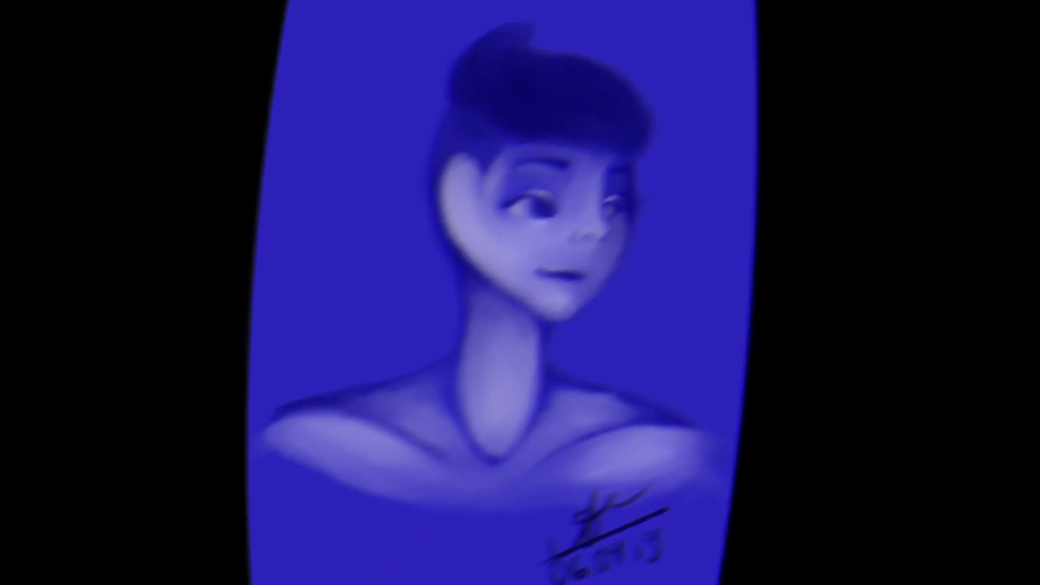